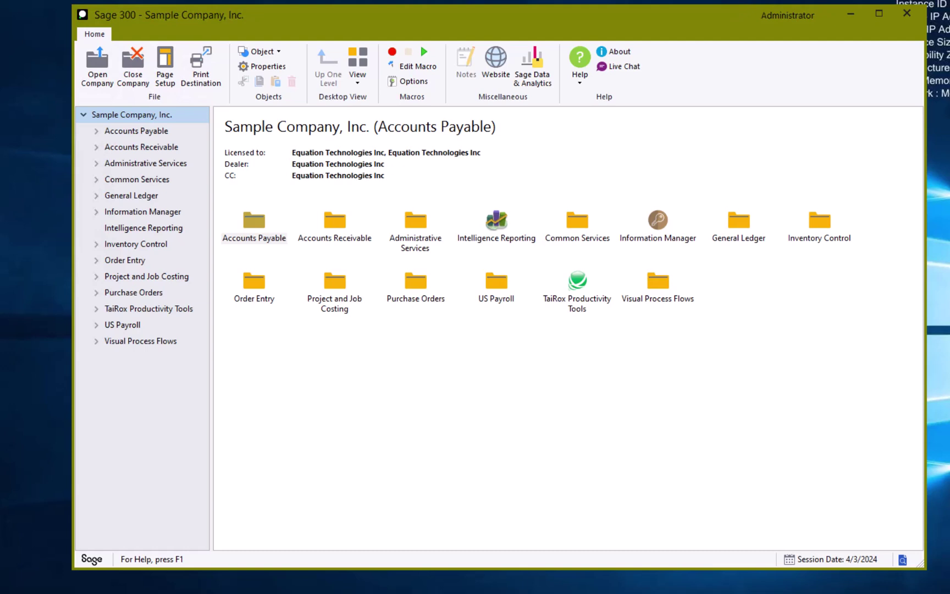
Open Payment Selection Codes from the A/P Setup functions under Accounts Payable
left_click(97, 131)
left_click(132, 164)
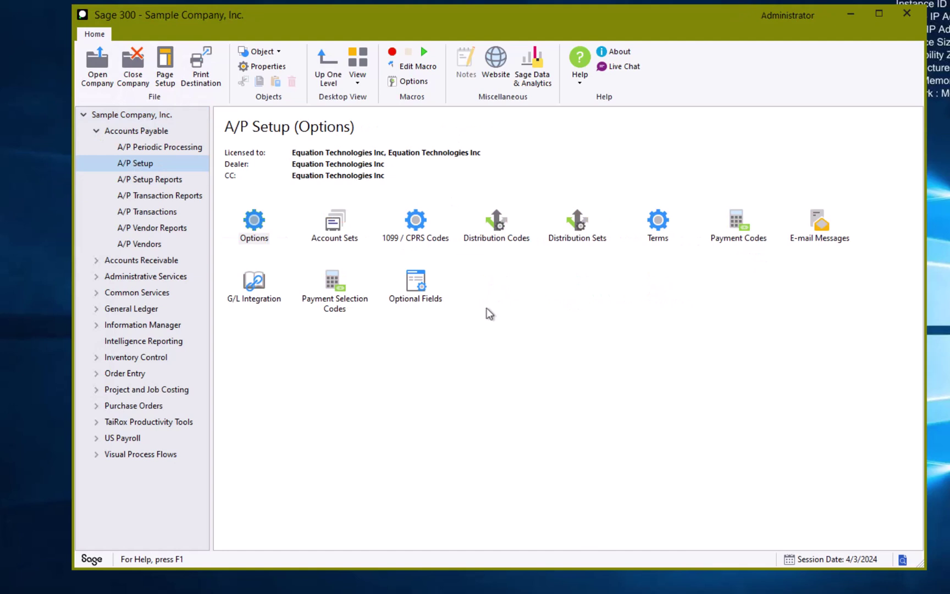
left_click(352, 305)
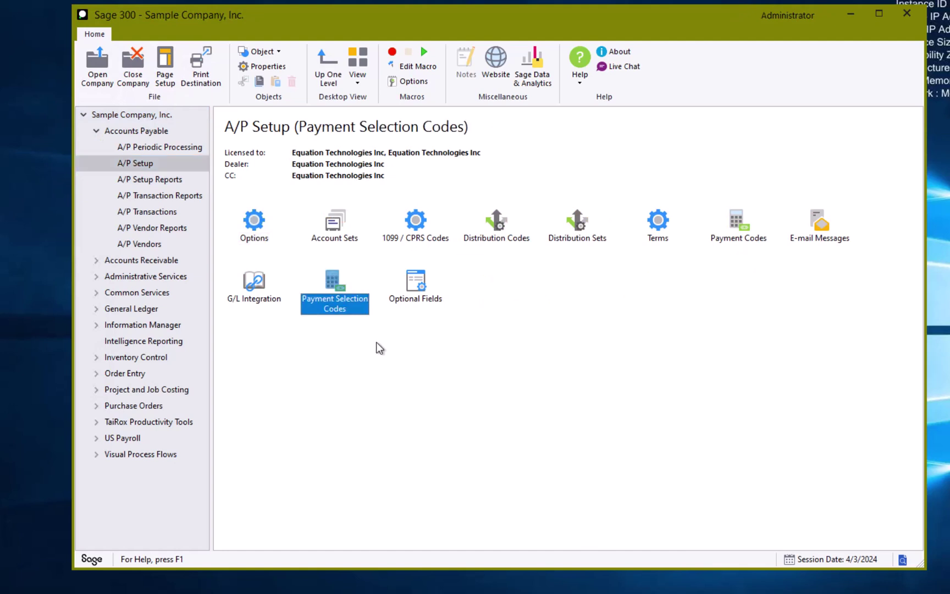
double_click(357, 313)
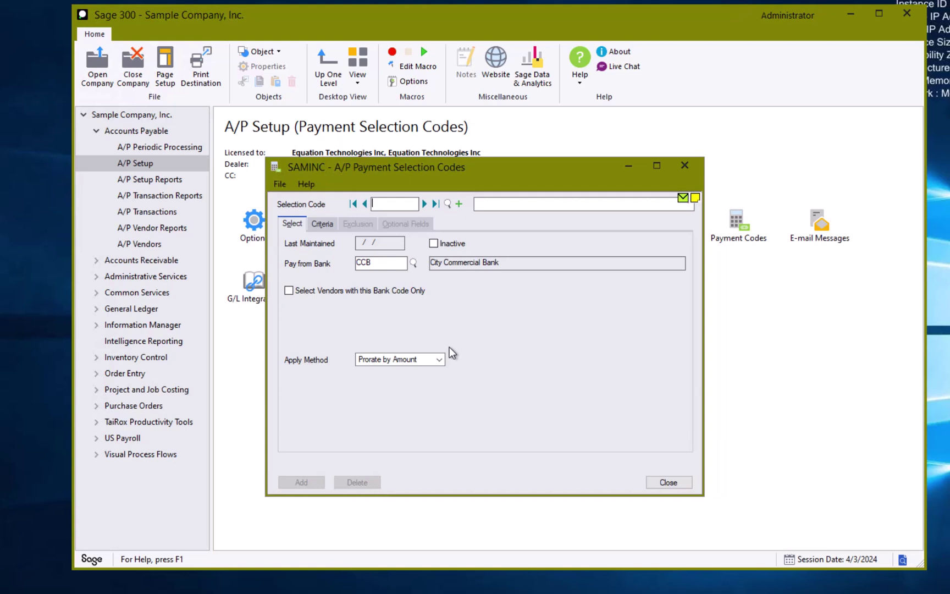
Load the existing selection code ALLVEN, described as All vendors
left_click(424, 204)
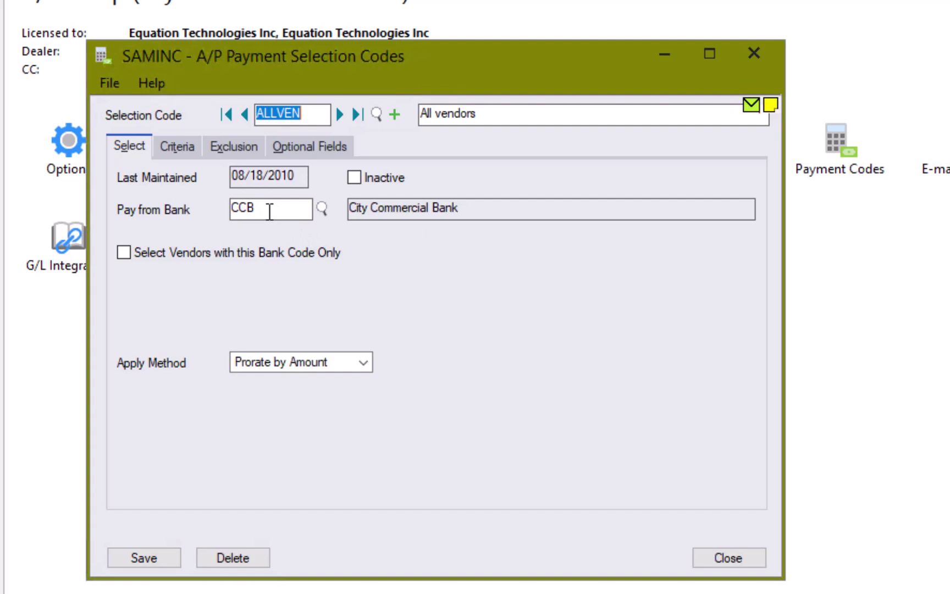
Change ALLVEN's Pay from Bank to SEATAC, Seattle Tacoma Bank
left_click(320, 208)
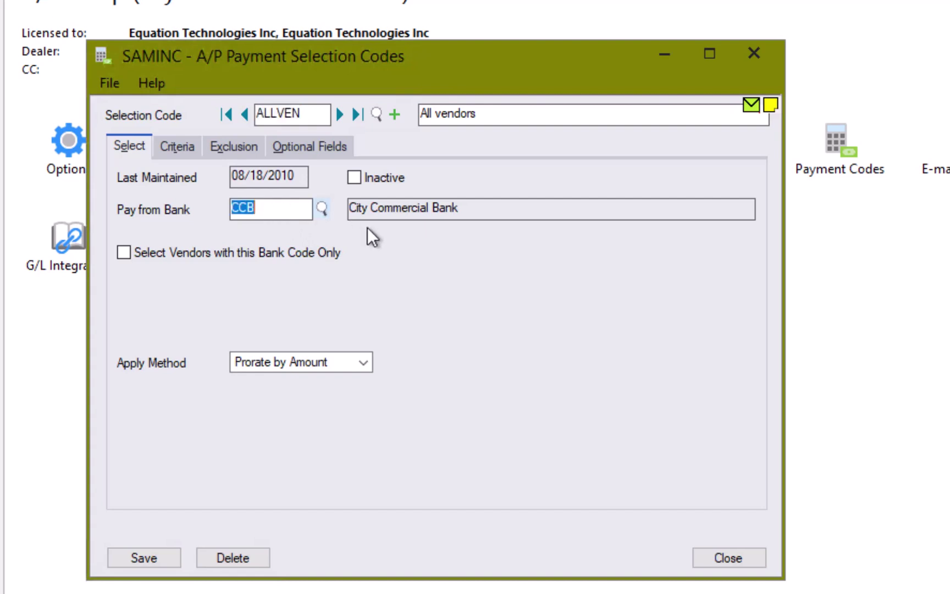
left_click_drag(429, 290, 443, 586)
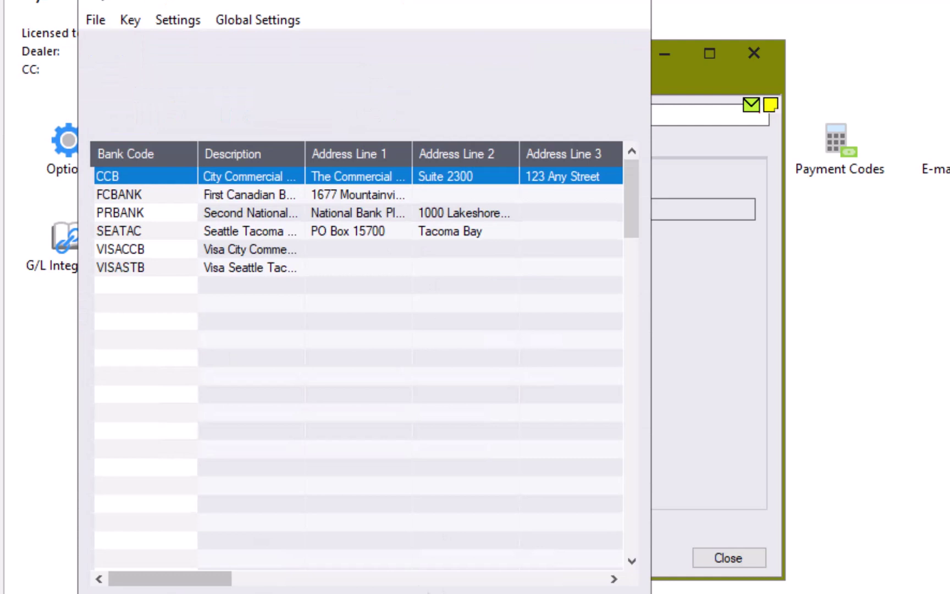
left_click(118, 231)
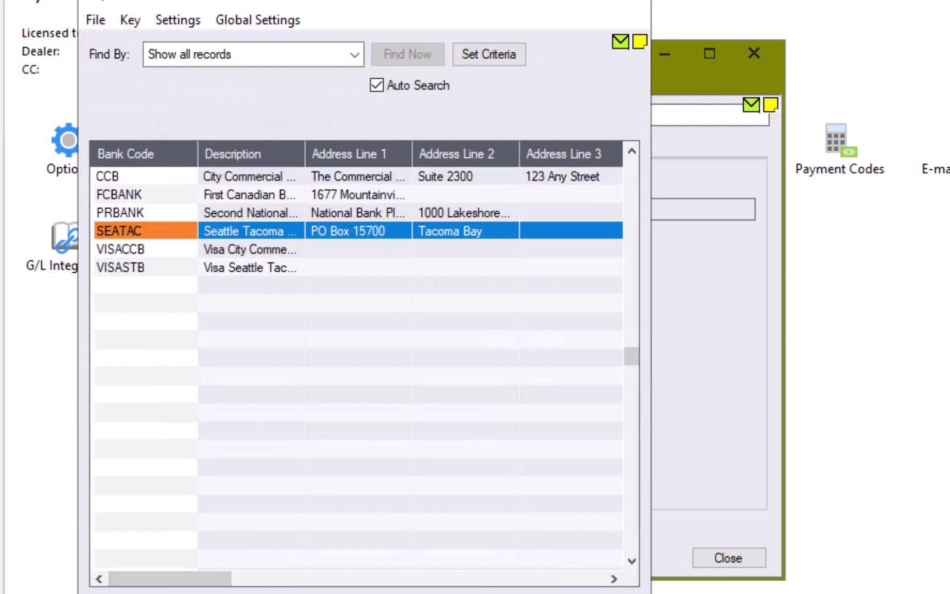
key("Return")
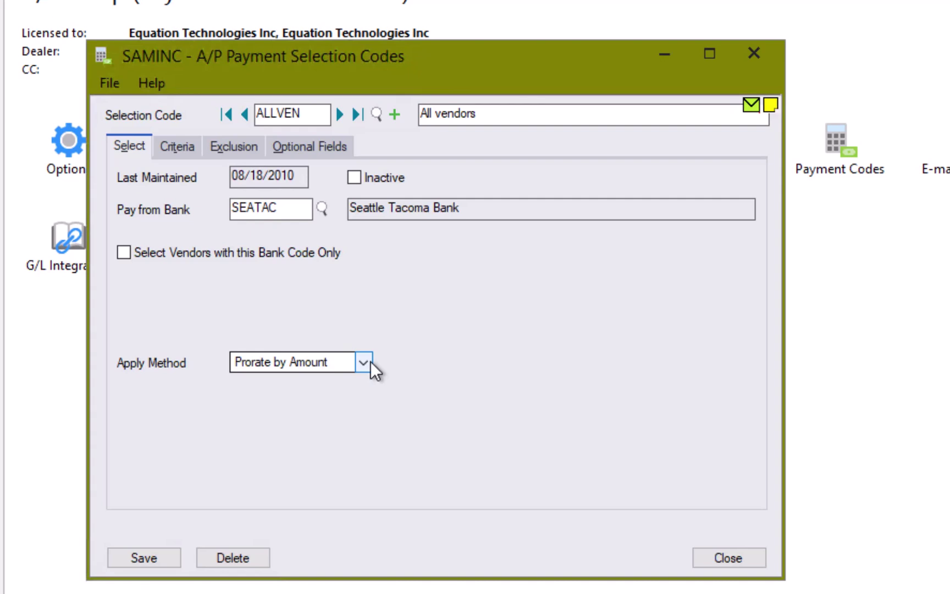
Leave the apply method at Prorate by Amount and display ALLVEN's Criteria settings
left_click(364, 362)
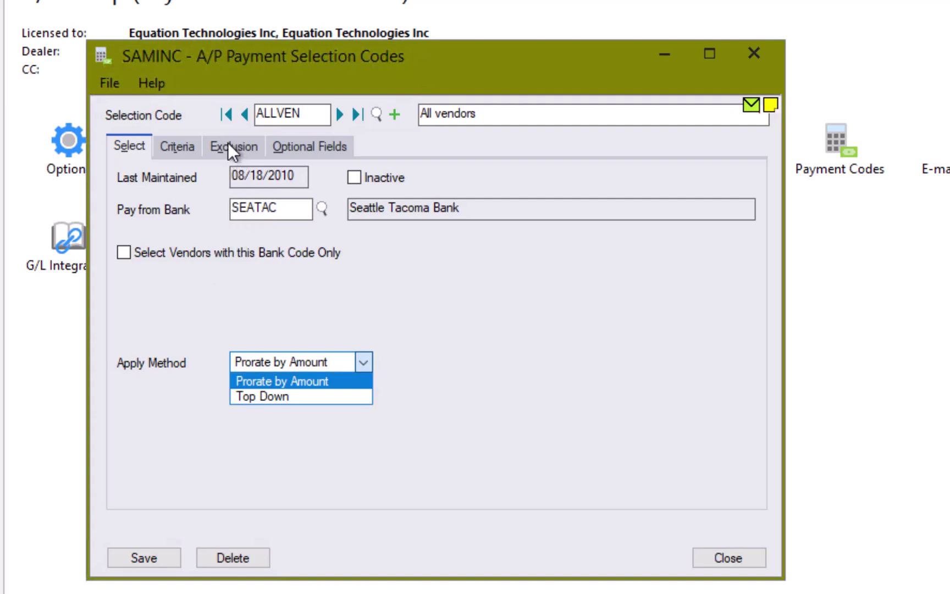
left_click(189, 141)
left_click(189, 141)
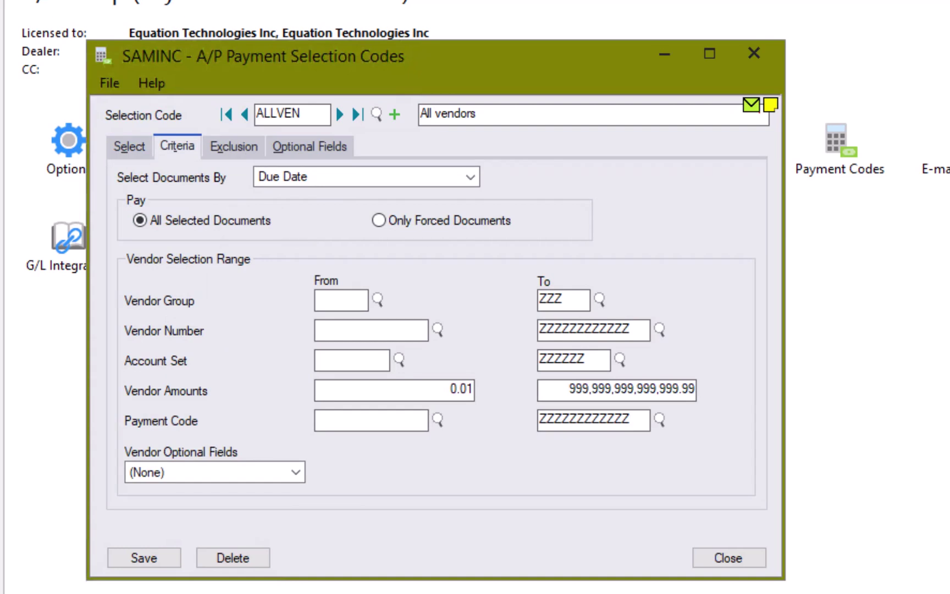
Keep Due Date as the document selection basis and add Disc Level as the vendor optional field filter
left_click(470, 177)
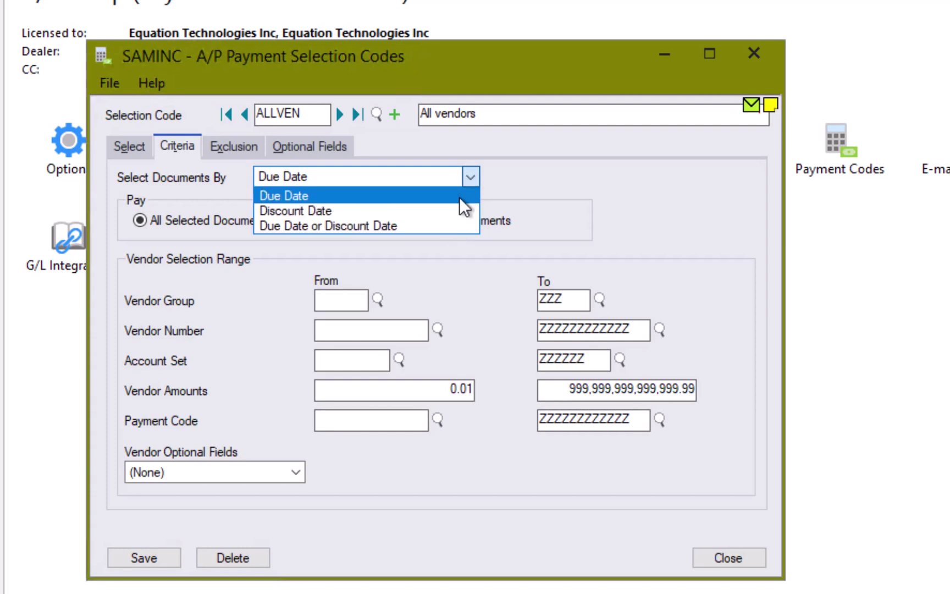
left_click(559, 193)
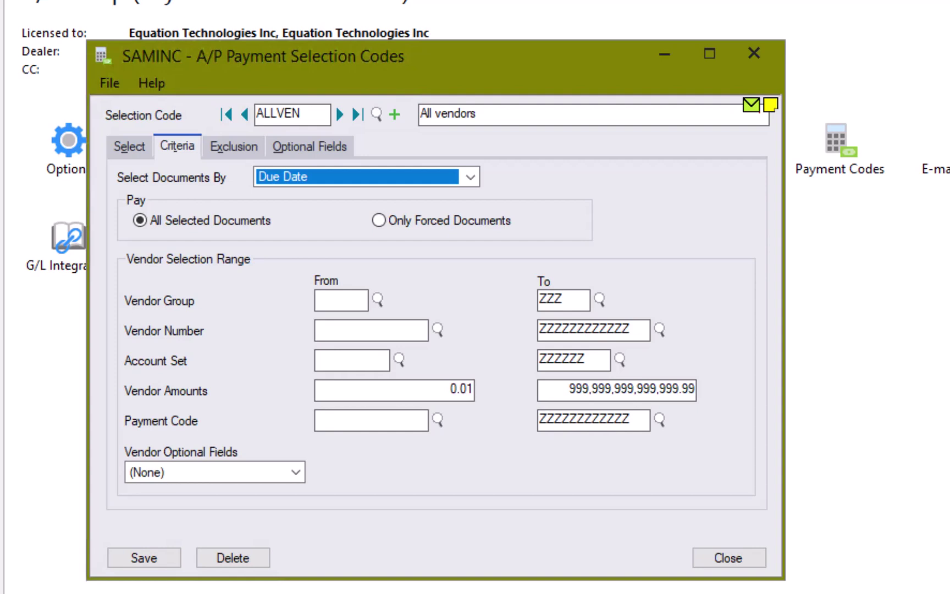
left_click(270, 475)
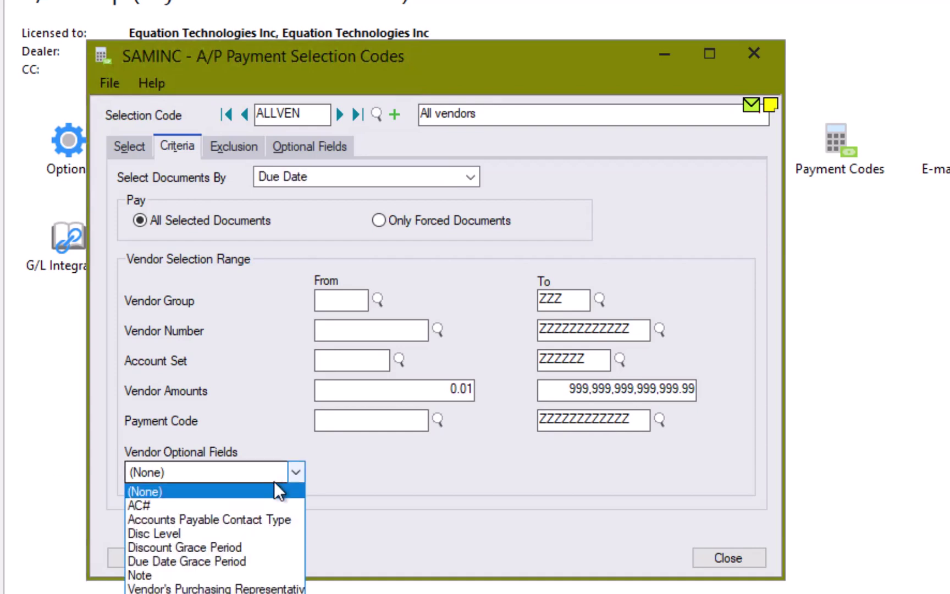
left_click(259, 530)
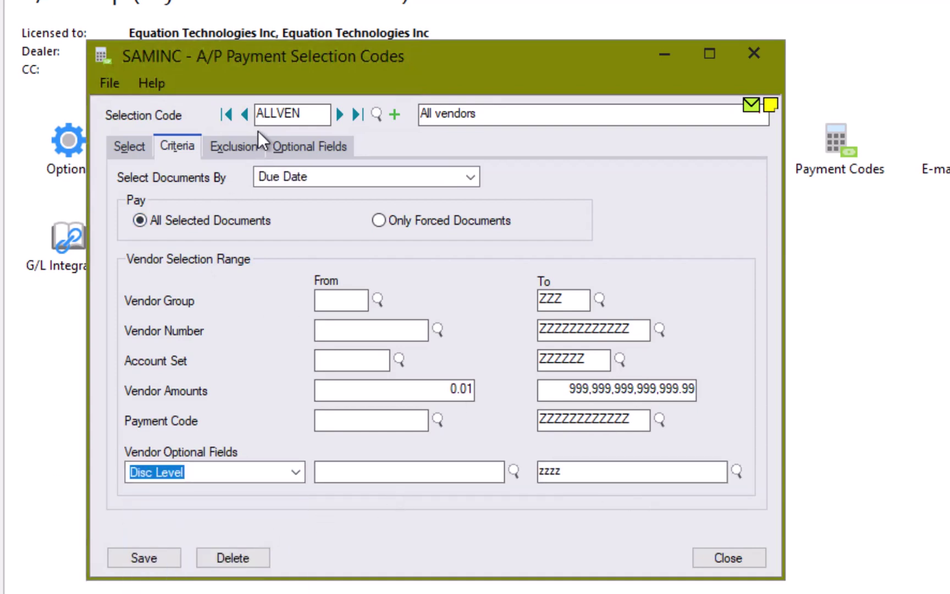
left_click(252, 144)
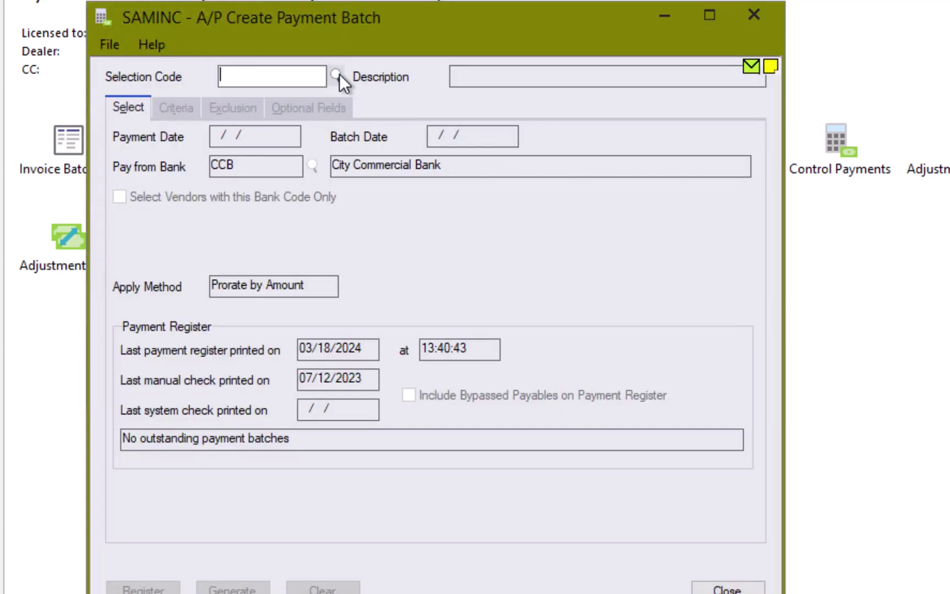
Choose ALLVEN as the selection code for the payment batch dated 04/03/2024
left_click(337, 75)
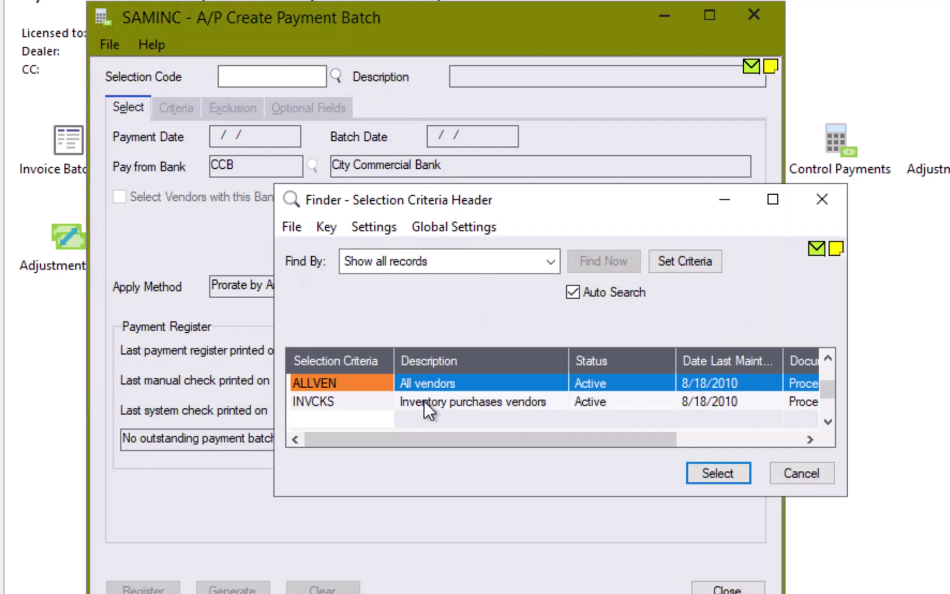
double_click(426, 385)
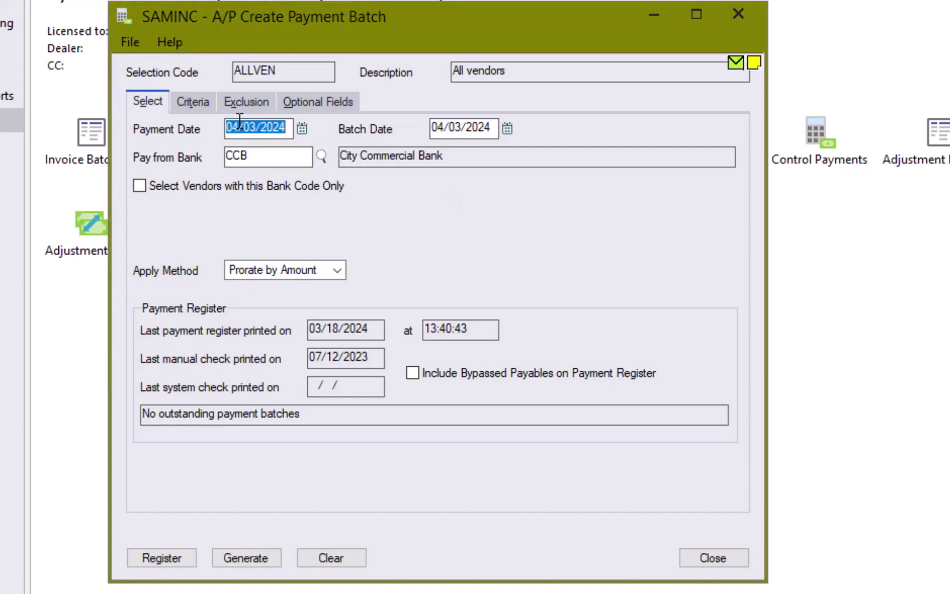
Show the batch criteria: documents by Due Date, vendor amounts from 0.01
left_click(213, 102)
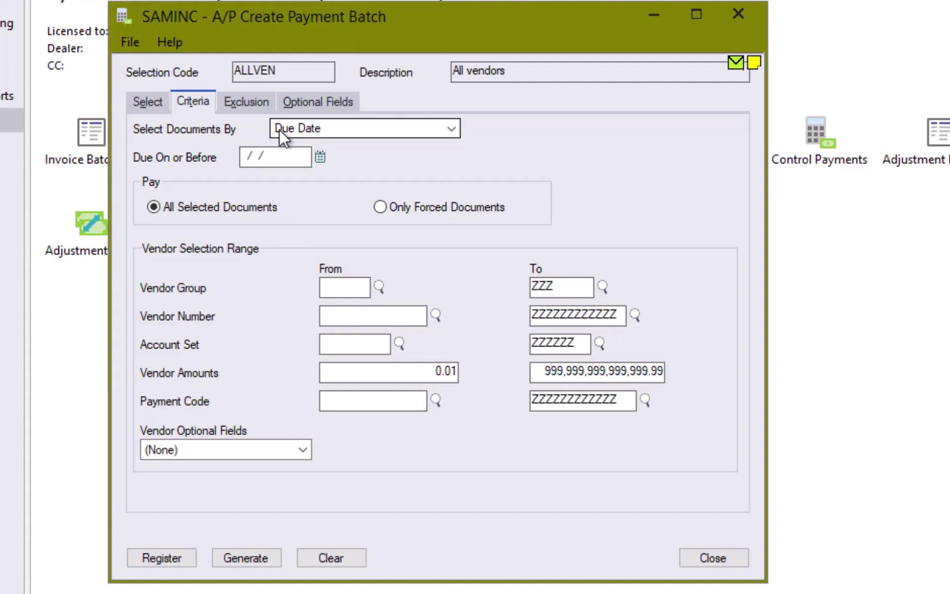
left_click(338, 130)
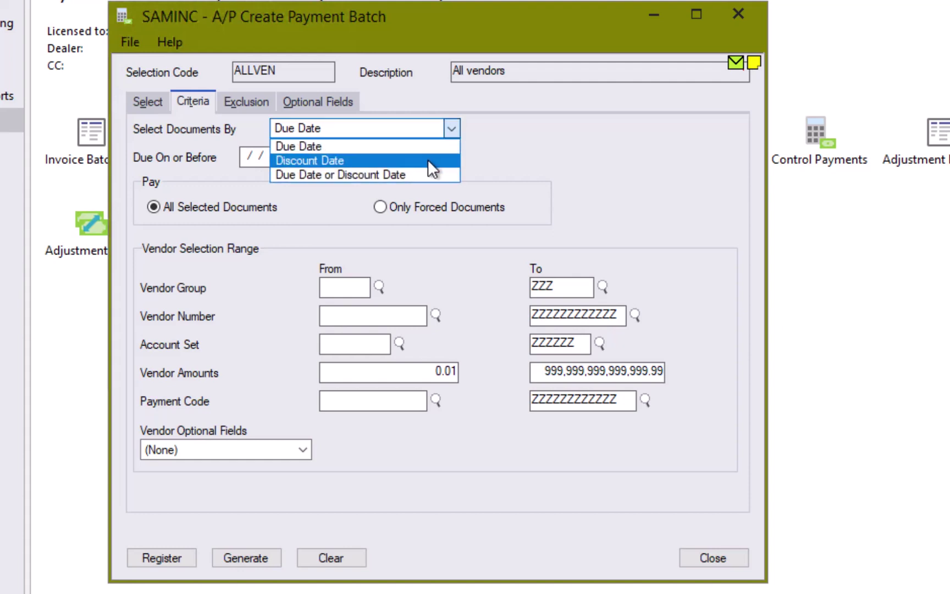
left_click(422, 174)
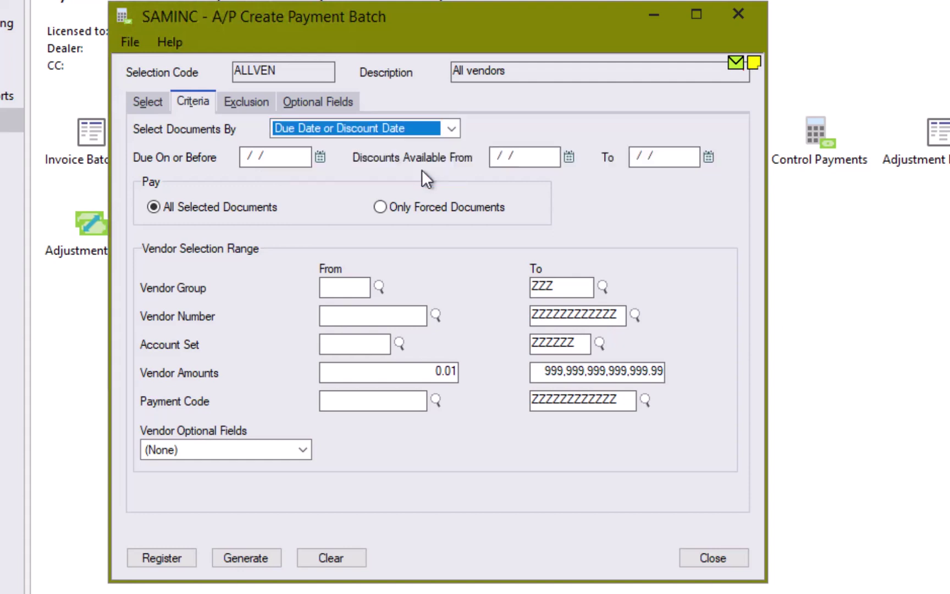
left_click(429, 131)
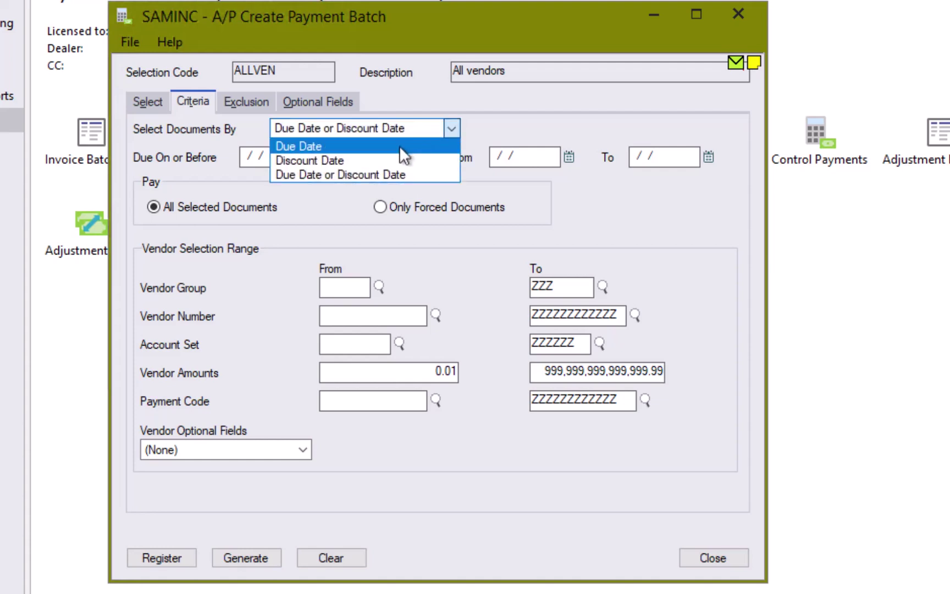
left_click(399, 146)
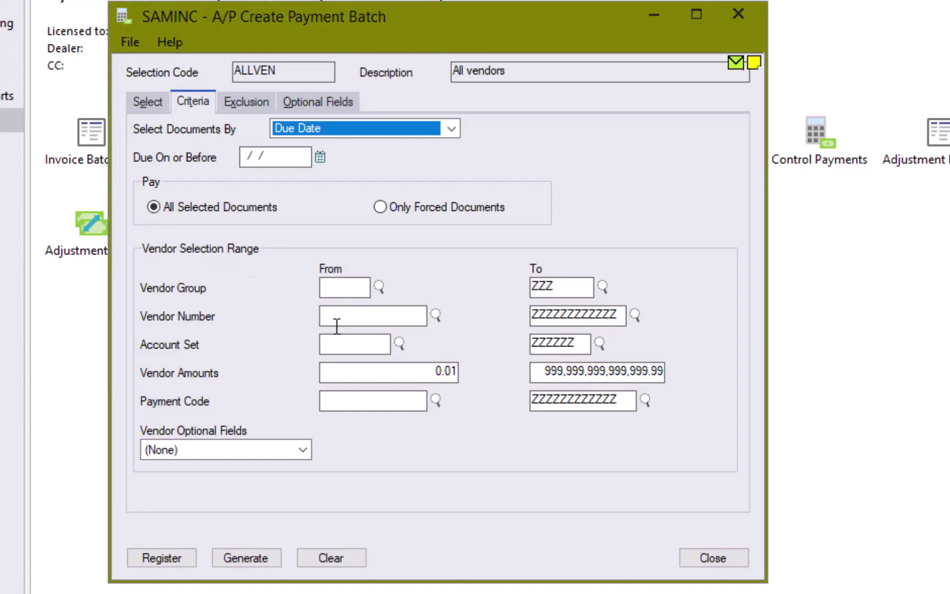
left_click(244, 94)
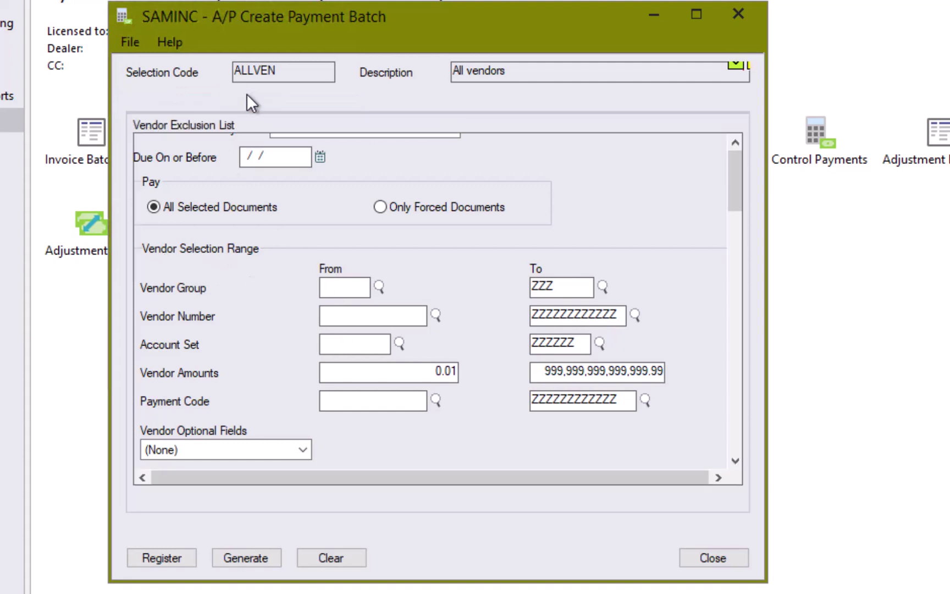
key("alt+r")
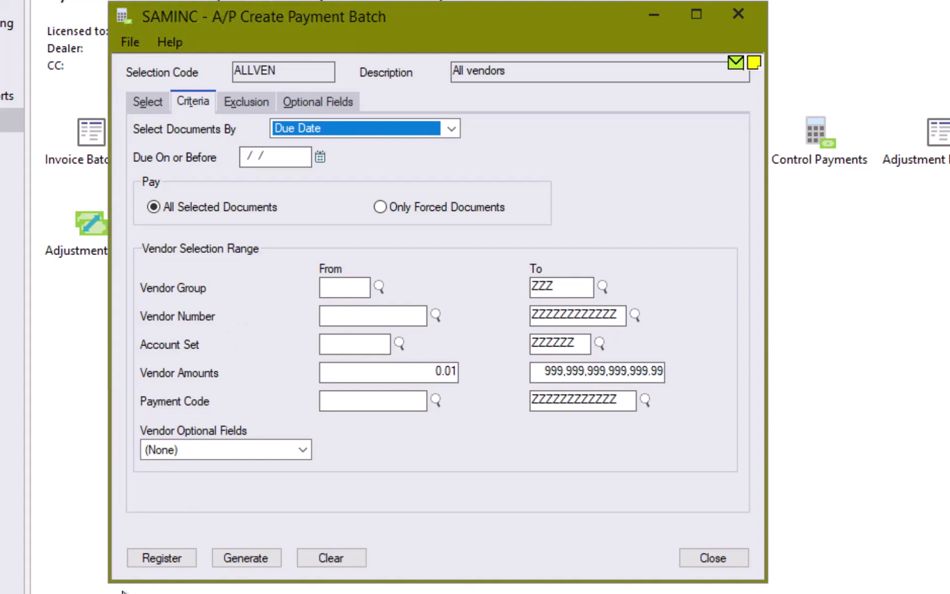
Set Due On or Before to 04/05/2024 and run the ALLVEN payment register
left_click(176, 557)
left_click(509, 231)
left_click(320, 156)
left_click(426, 227)
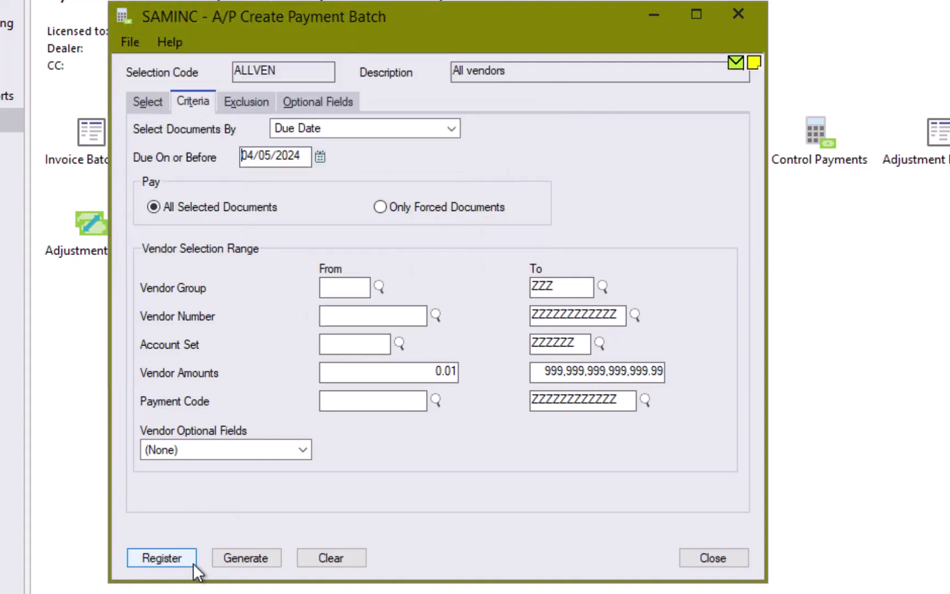
left_click(192, 561)
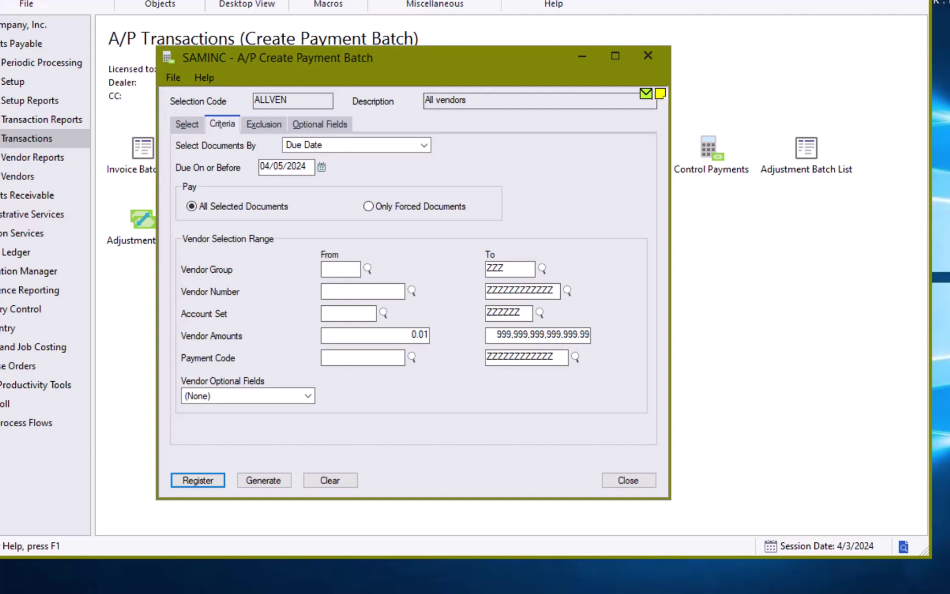
Generate batch 32 from ALLVEN, then close the confirmation and Create Payment Batch window
left_click(267, 483)
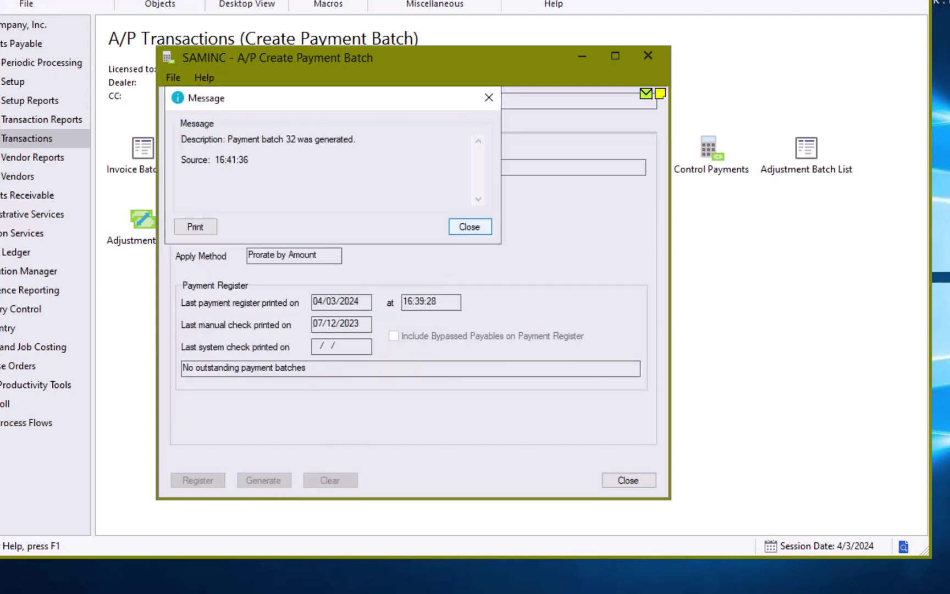
left_click(482, 225)
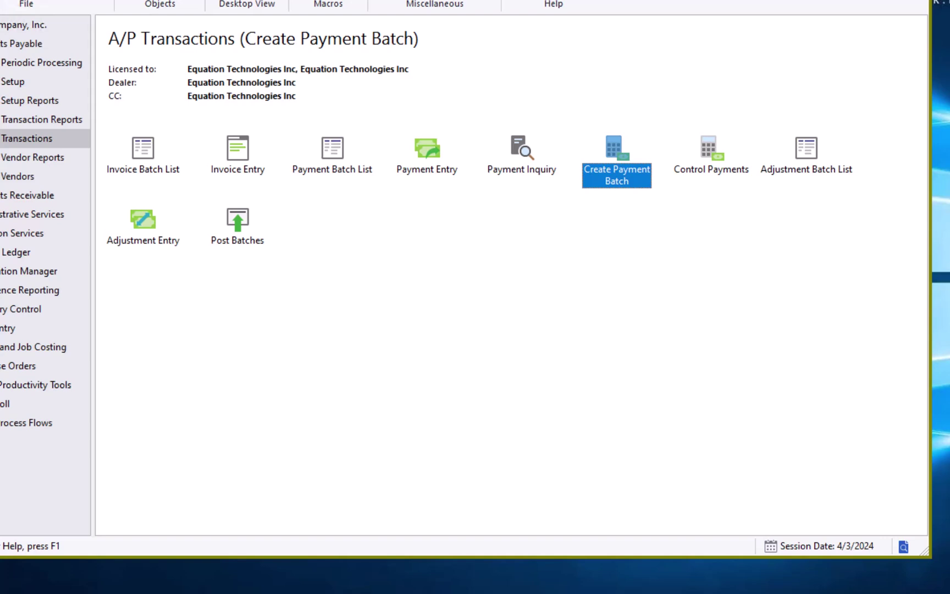
Launch the A/P Control Payments form from the transactions folder
left_click(711, 156)
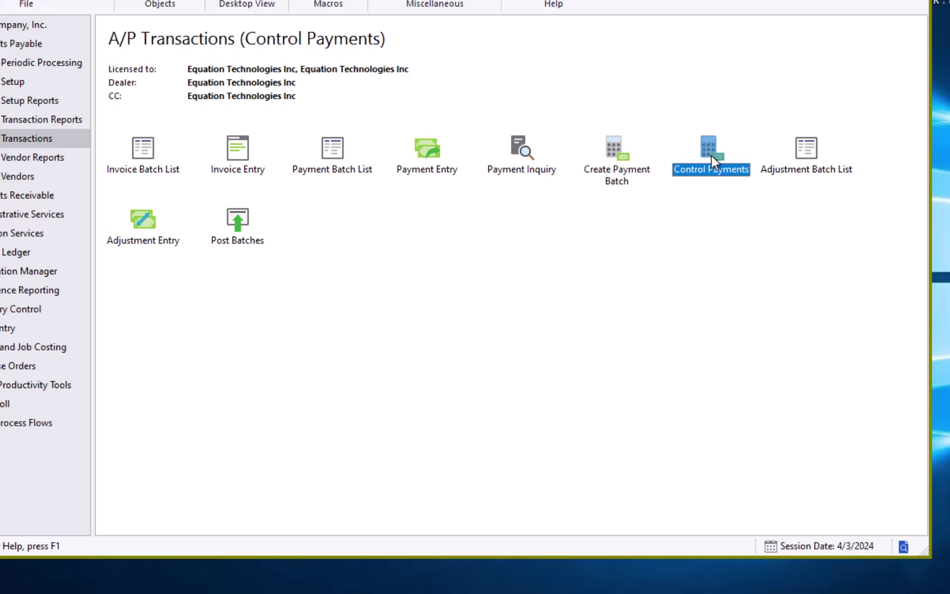
double_click(711, 155)
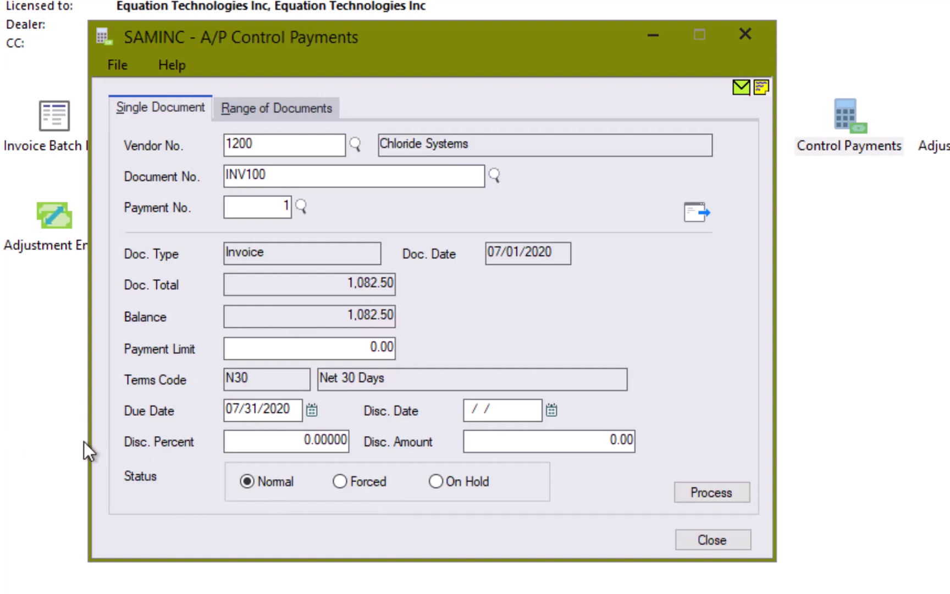
left_click(326, 346)
Show the Range of Documents controls in A/P Control Payments
left_click(274, 109)
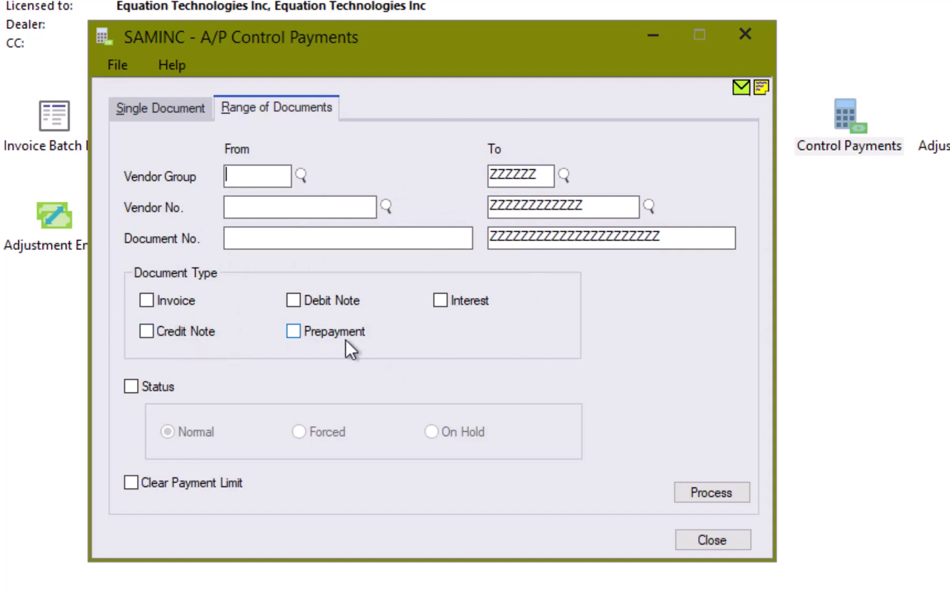
Process control payments for Chloride Systems invoice INV100, keeping Normal status, and dismiss the completion message
left_click(132, 386)
left_click(445, 432)
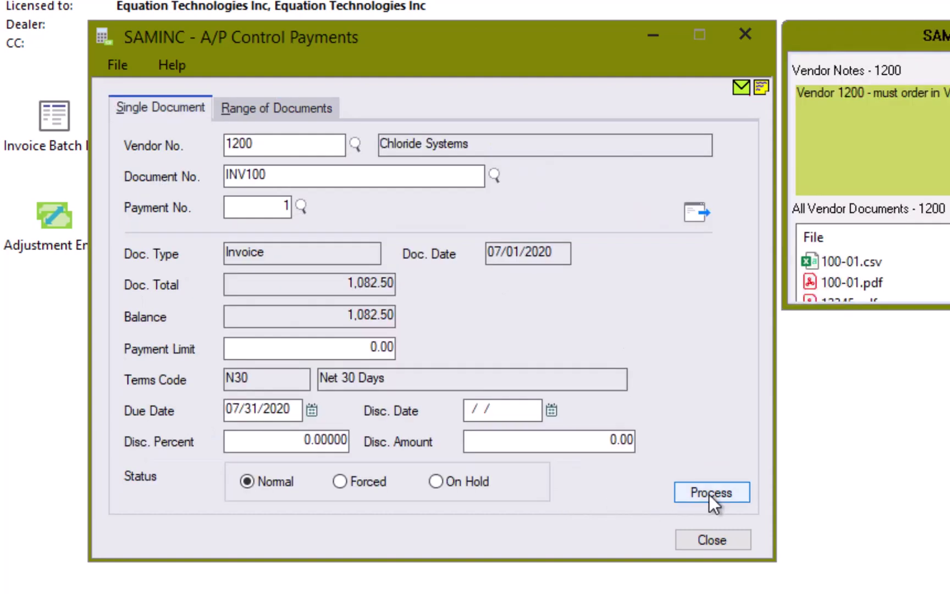
left_click(709, 493)
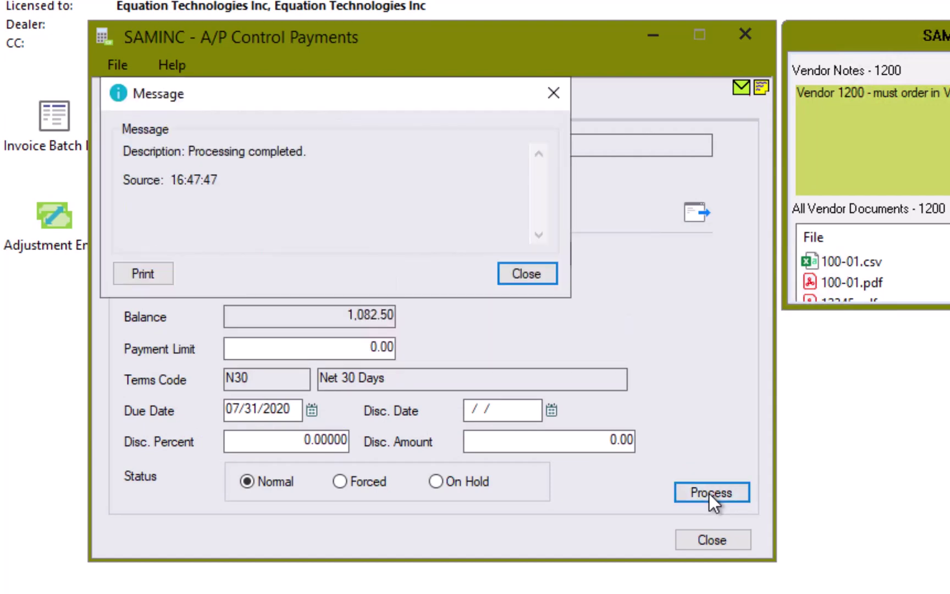
key("Return")
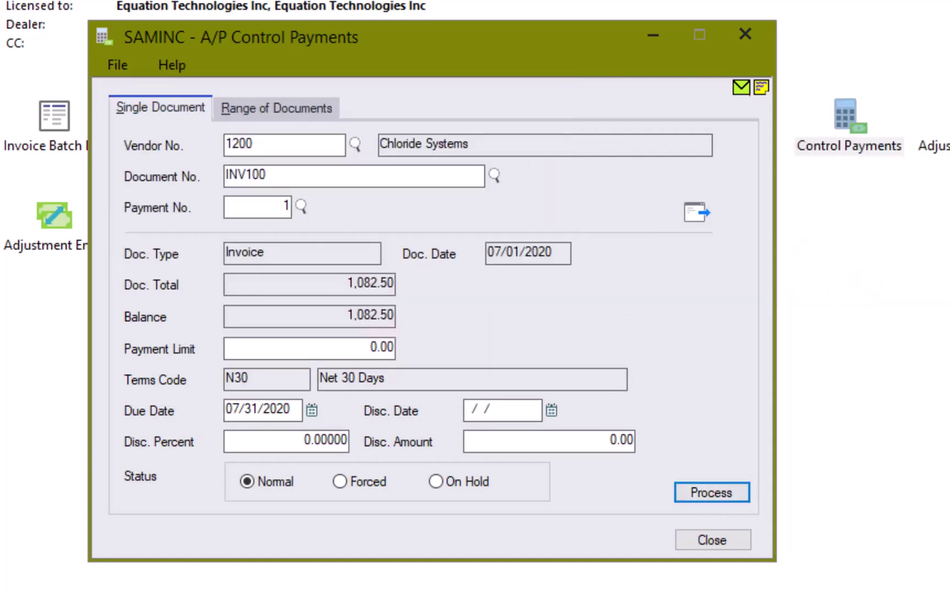